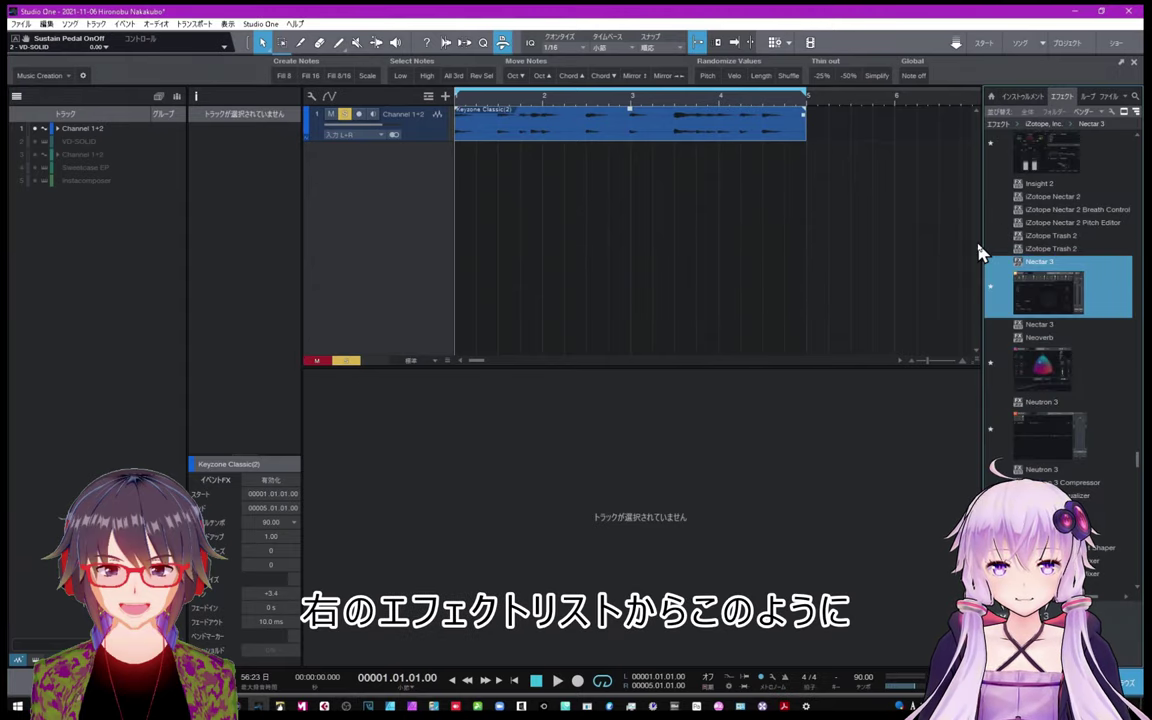
- Insert Nectar 3 on the Channel 1+2 track, close its window and remove it from the track's inserts
left_click_drag(1044, 290, 423, 138)
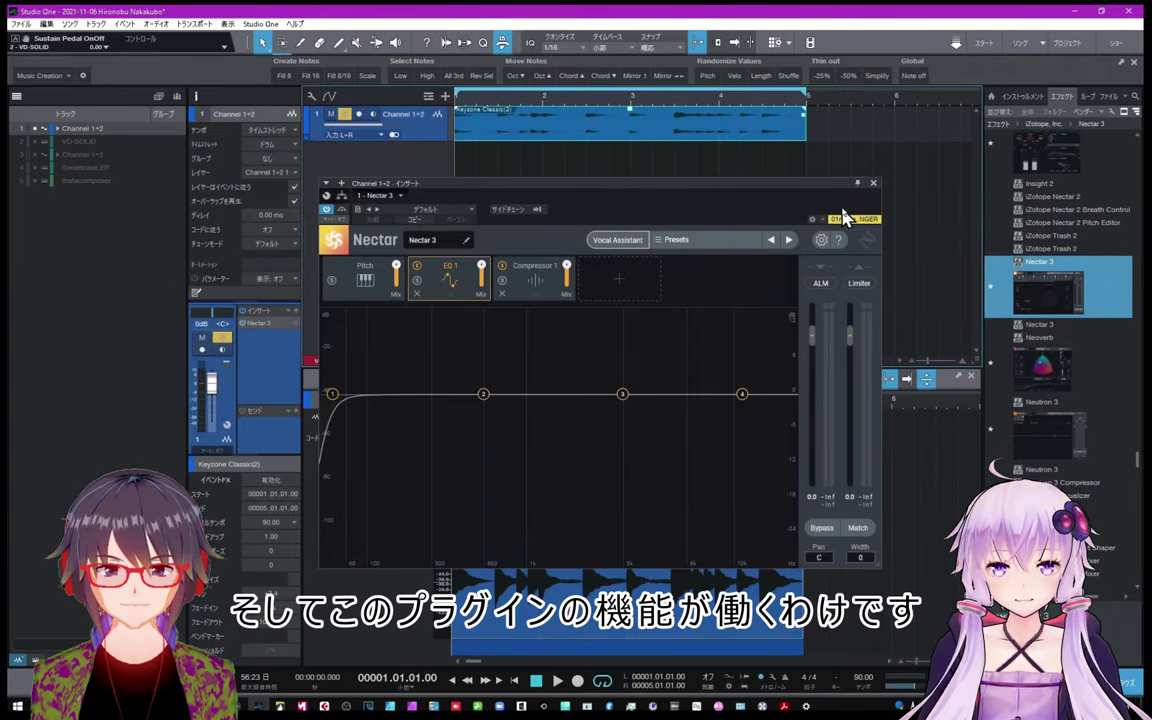
left_click(872, 186)
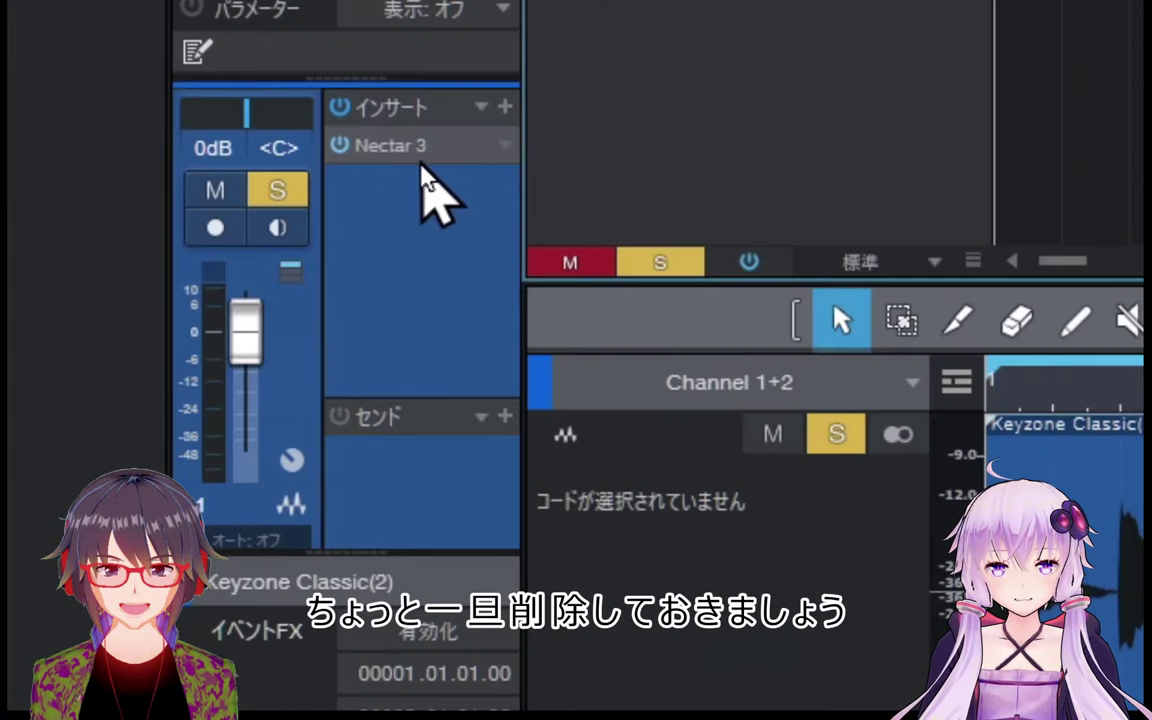
right_click(266, 325)
left_click(430, 492)
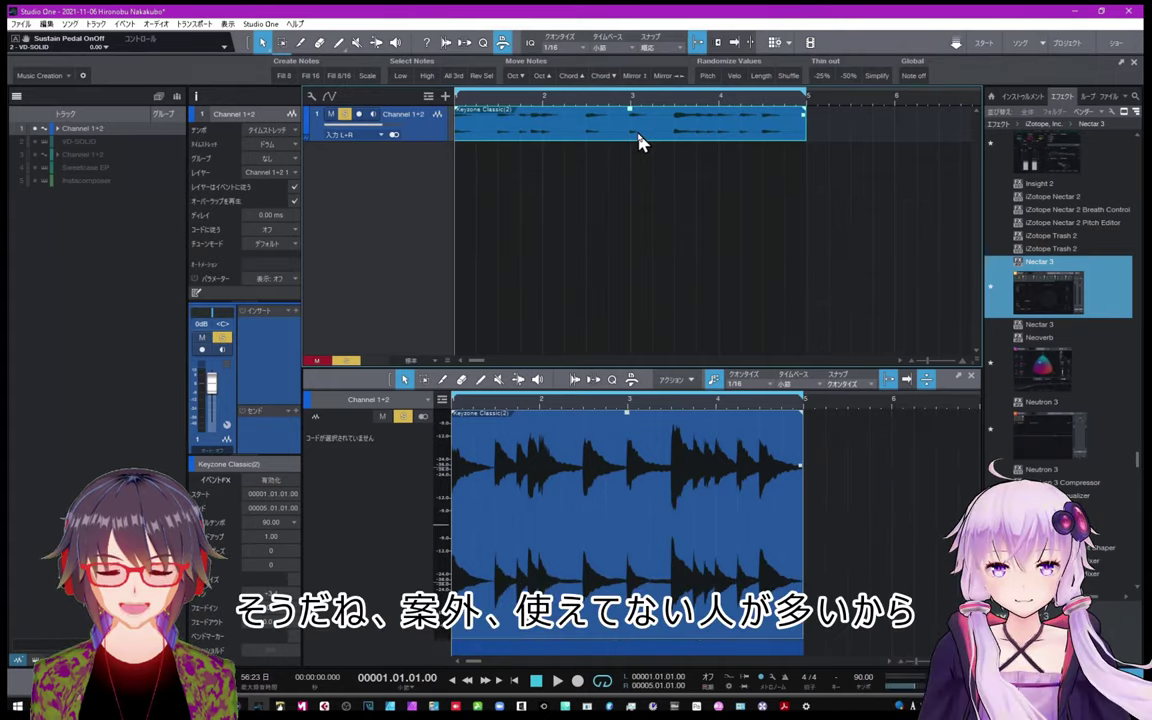
- Duplicate the Keyzone Classic(2) audio event on the Channel 1+2 track so the copy starts at bar 5
left_click_drag(628, 98, 620, 92)
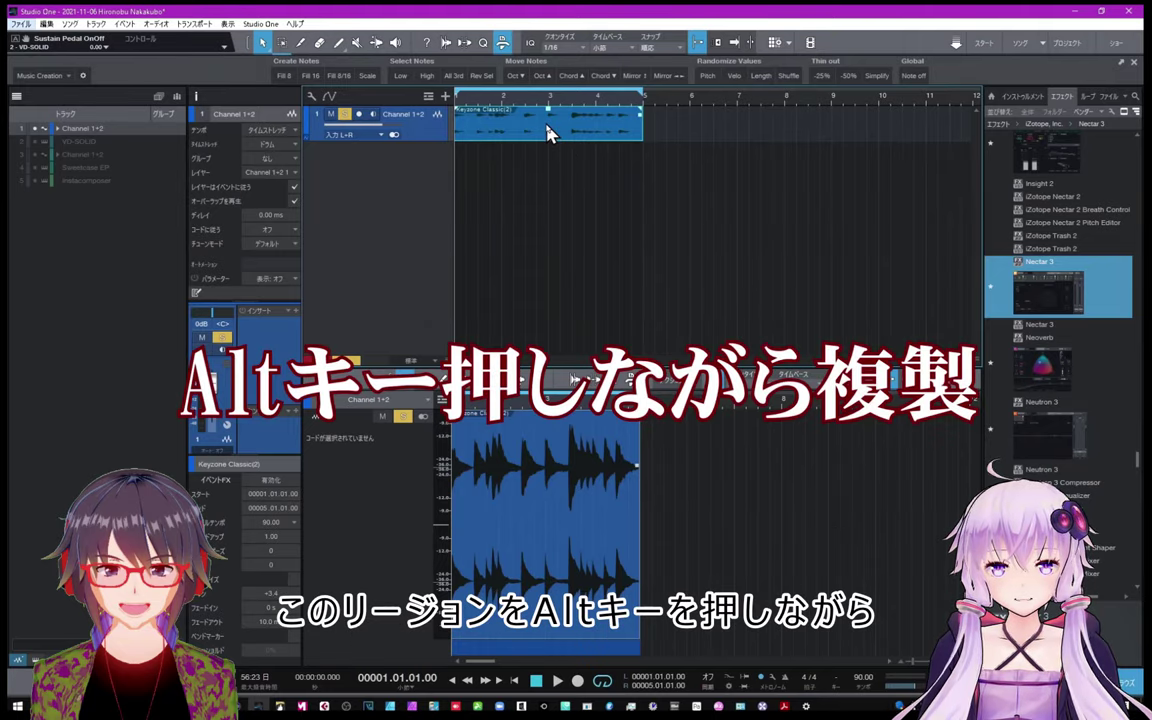
left_click_drag(548, 133, 740, 134)
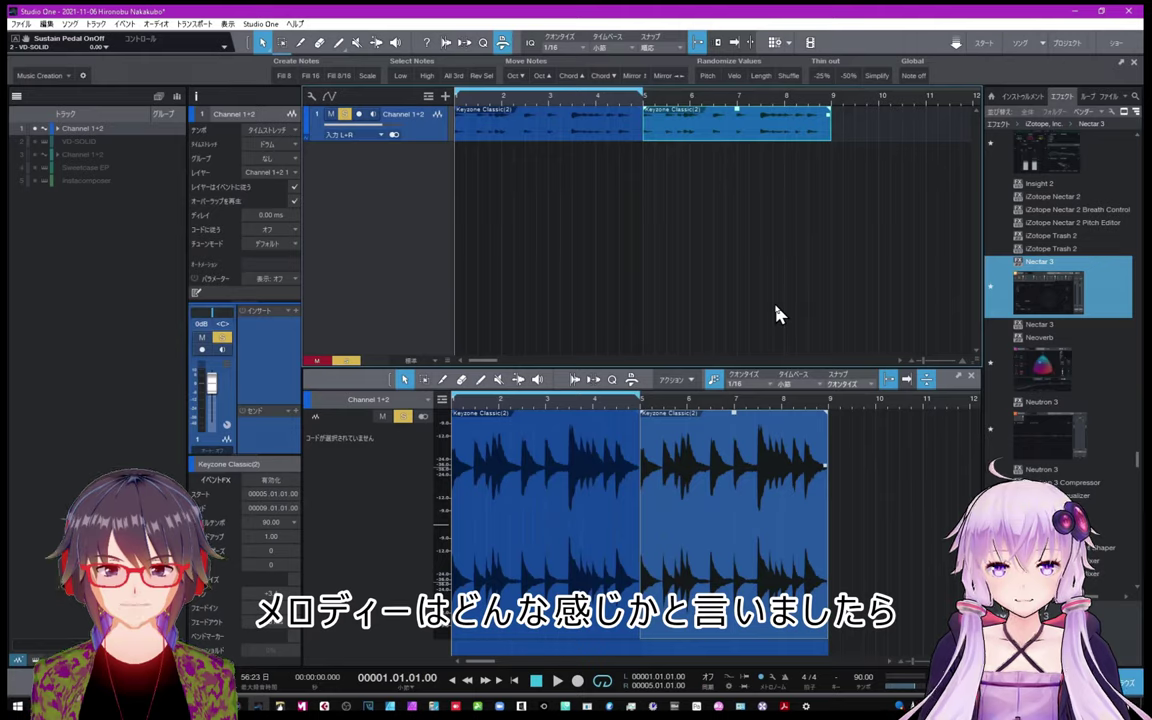
- Play the original melody with the copied event moved aside, and return the copy to bar 5
left_click_drag(712, 132, 830, 133)
left_click(557, 681)
left_click(558, 683)
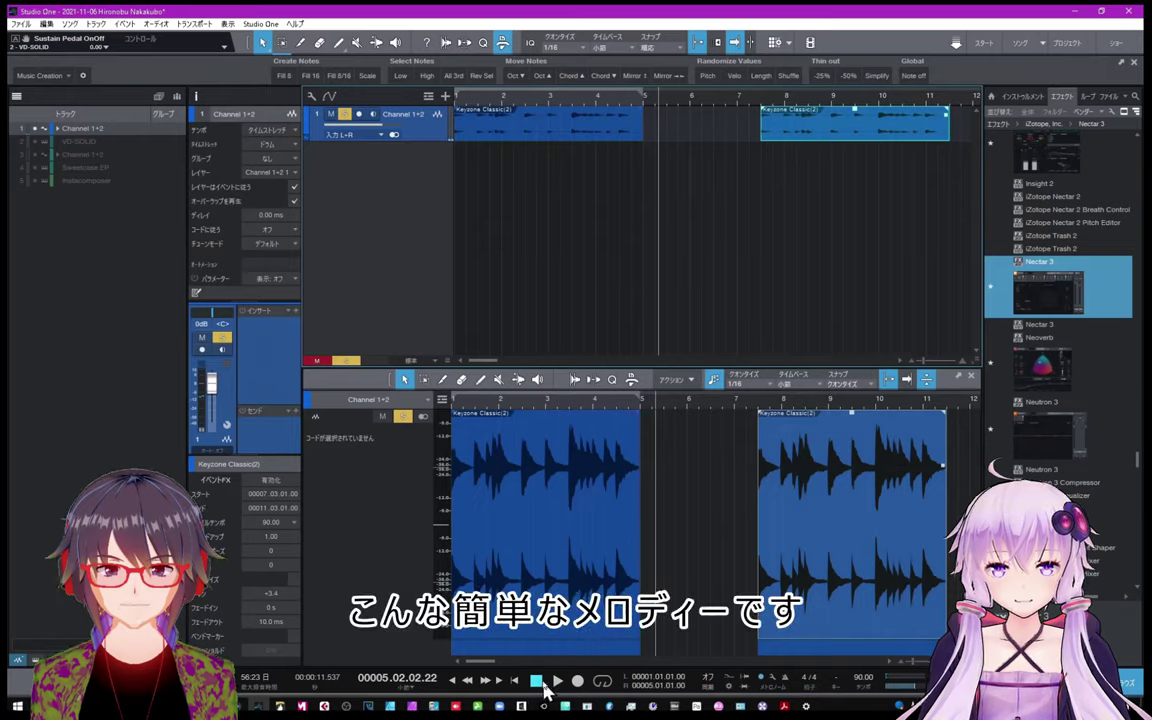
left_click_drag(805, 134, 694, 128)
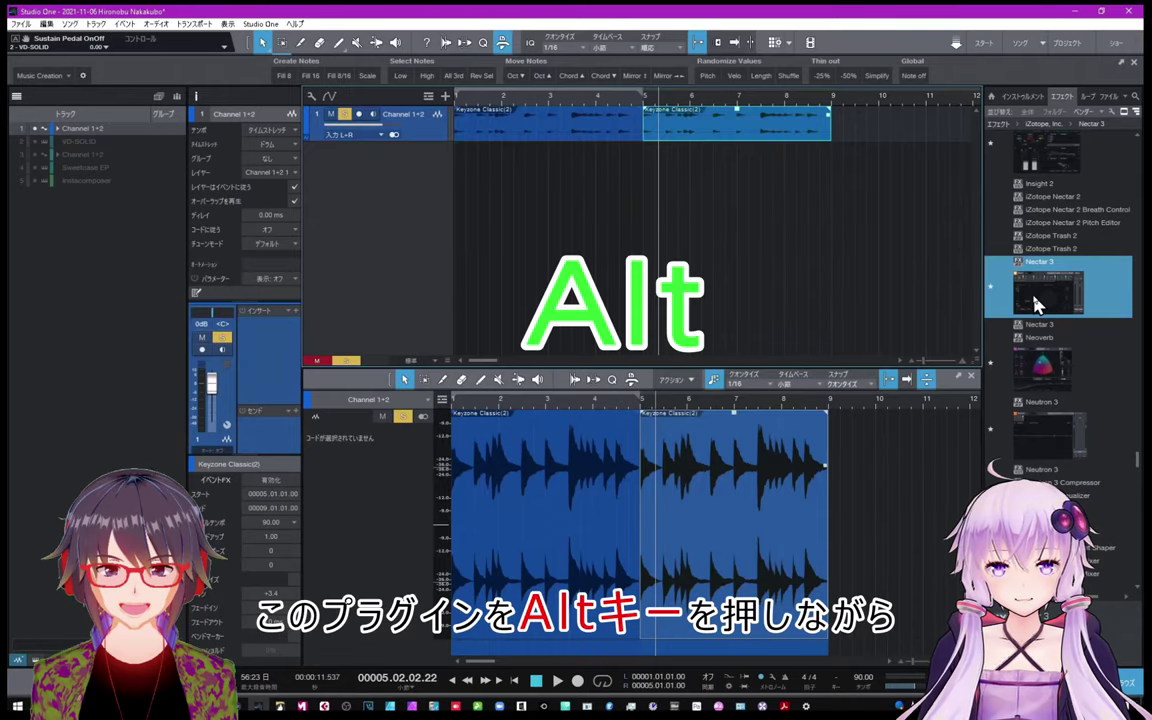
- Add Nectar 3 as an event effect on the copied event only and inspect its Event FX inserts
left_click_drag(993, 287, 755, 135)
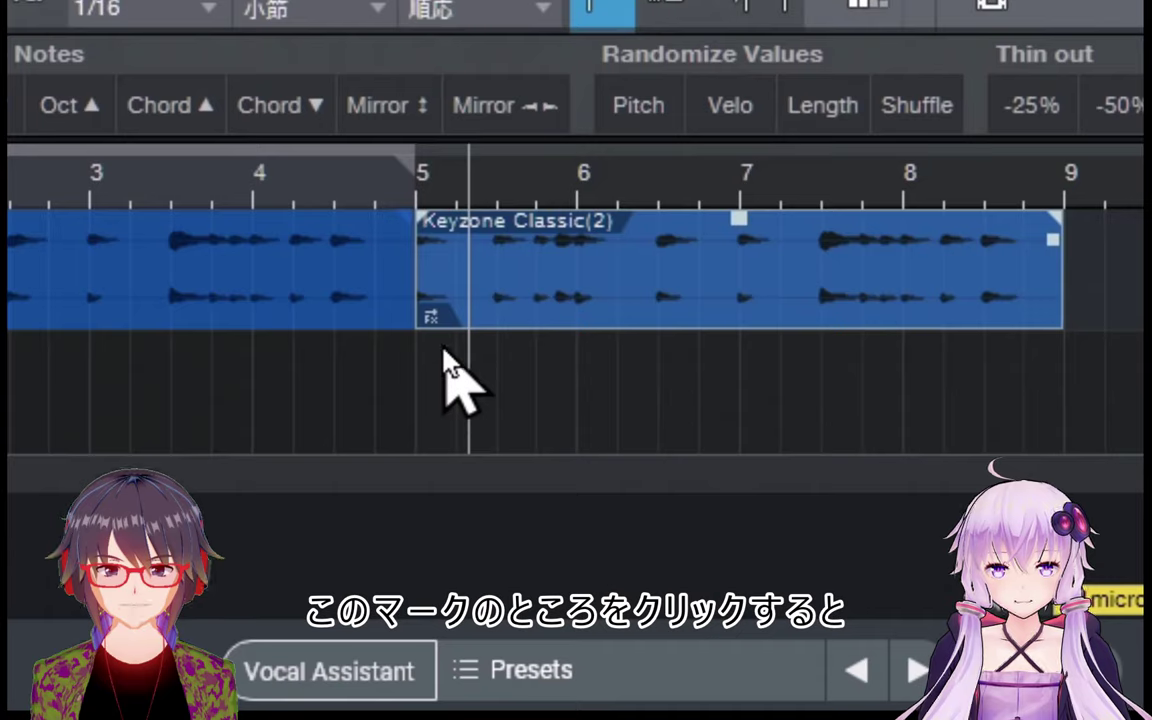
left_click(441, 316)
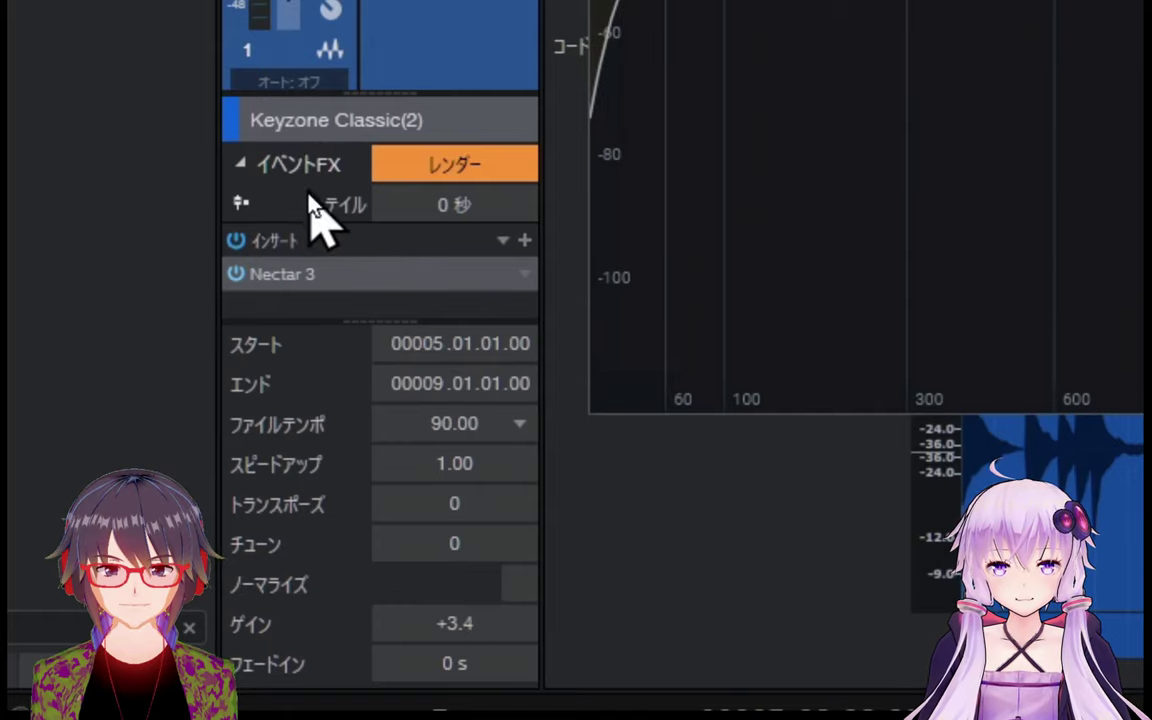
left_click(241, 164)
left_click(241, 164)
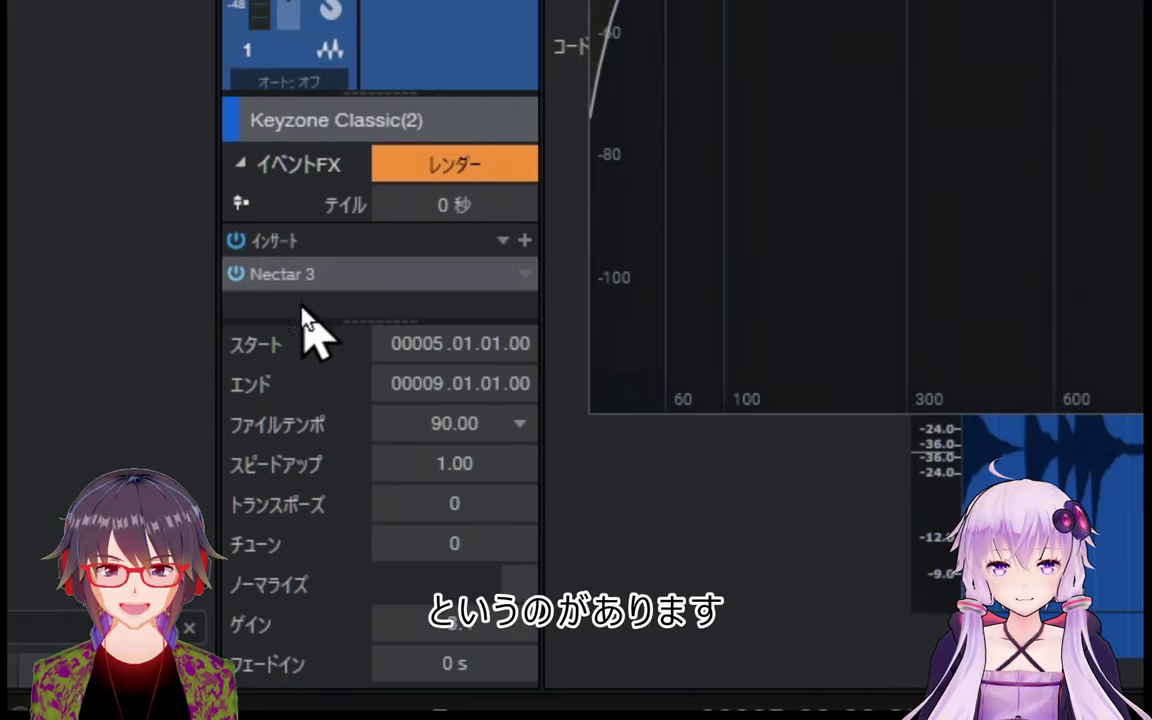
right_click(458, 278)
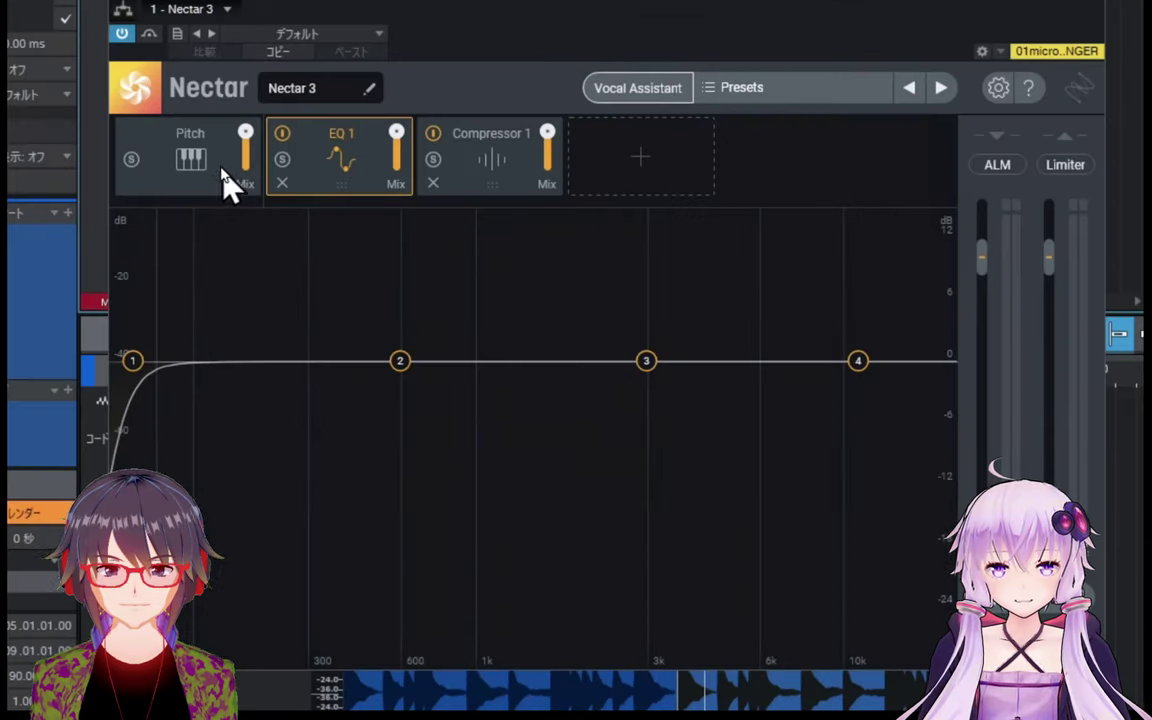
- Set the scale of Nectar 3's Pitch module to Major
left_click(385, 287)
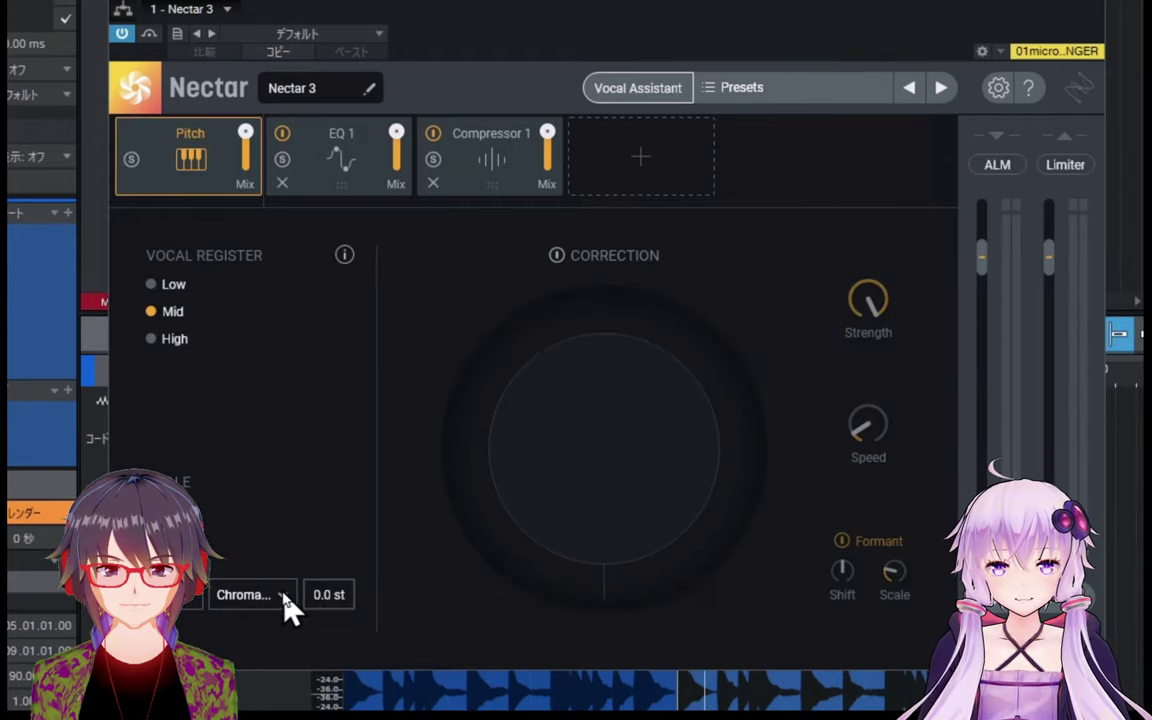
left_click(285, 598)
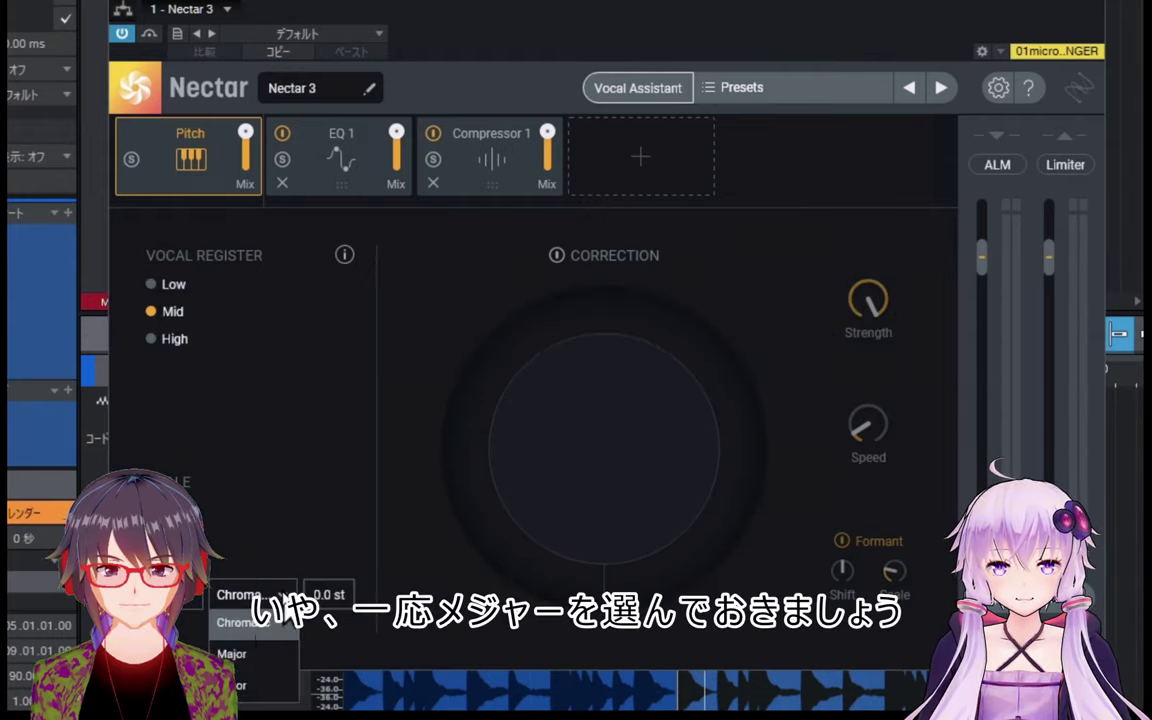
left_click(260, 655)
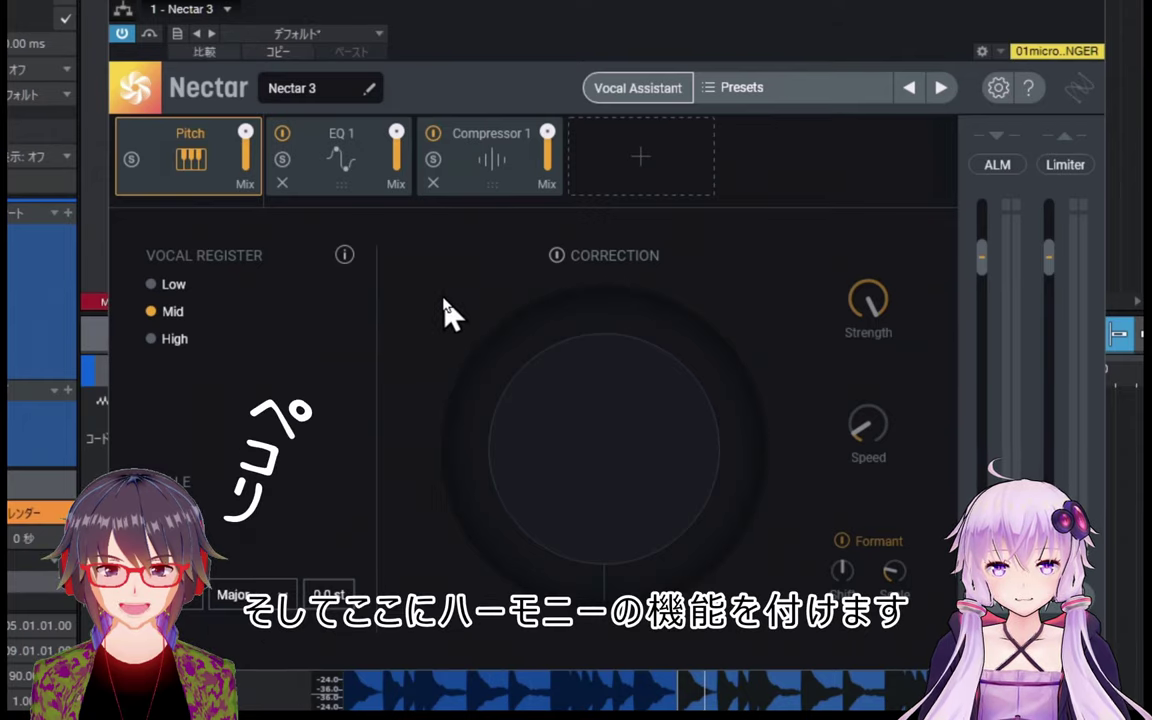
- Add a Harmony module in Nectar 3 and change its two unison voices to 3rd on the left and 5th on the right
left_click(641, 165)
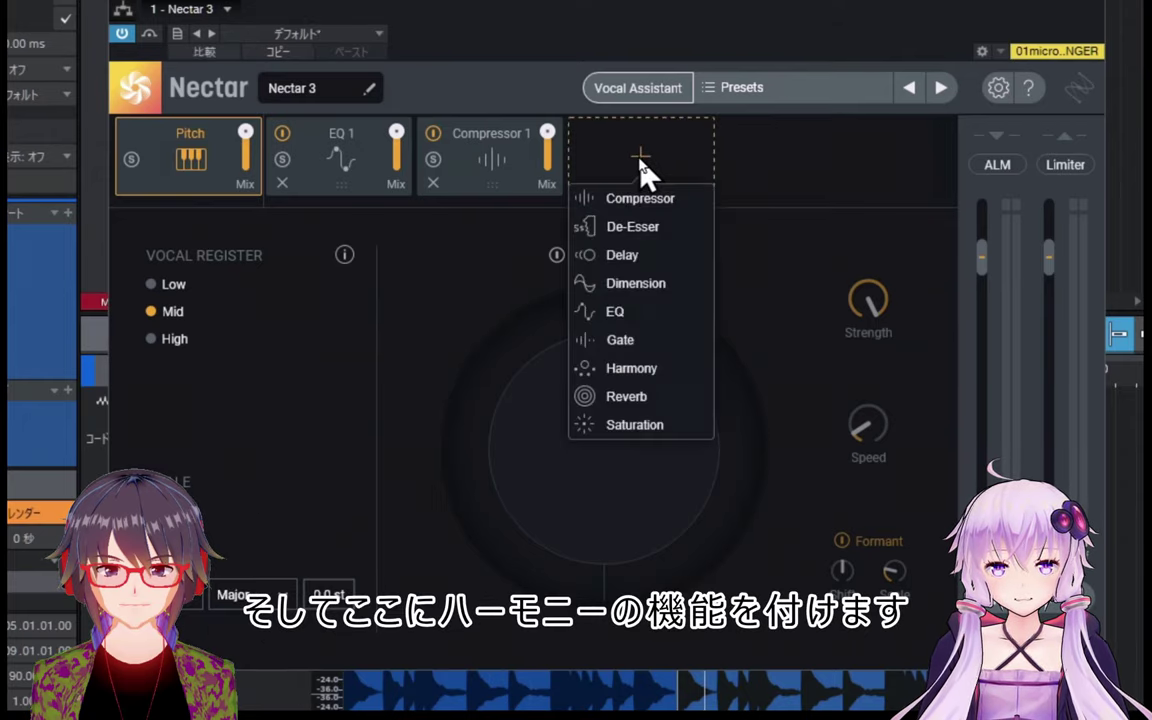
left_click(632, 370)
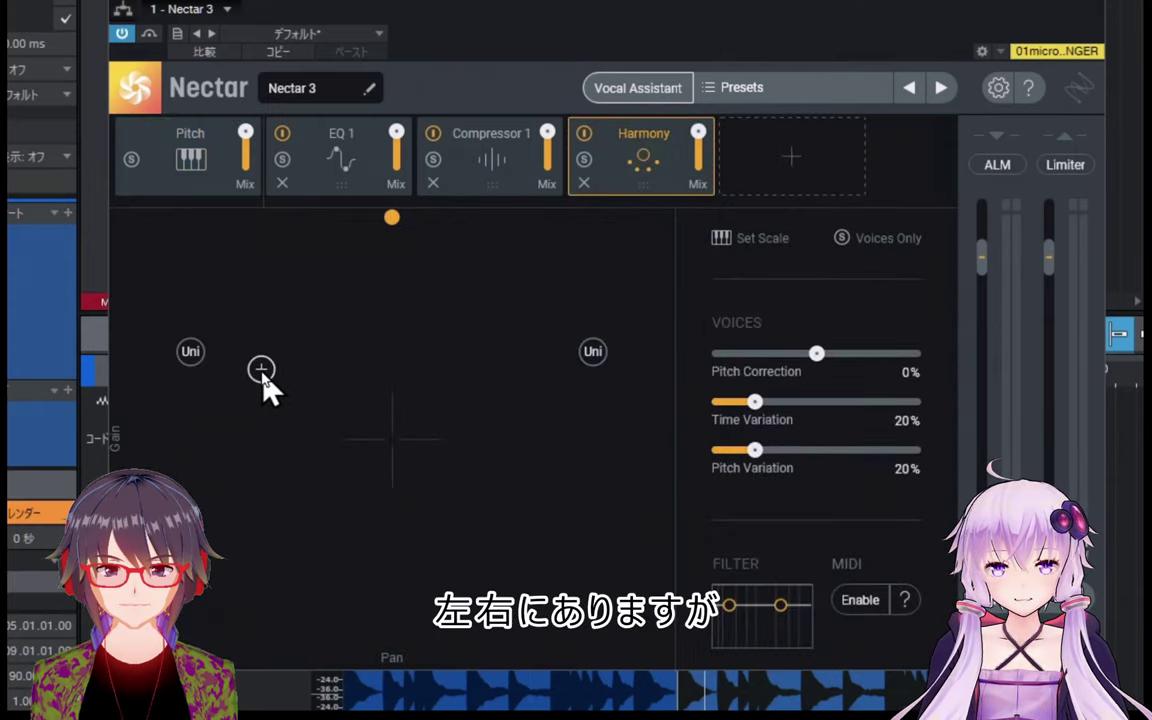
left_click(195, 358)
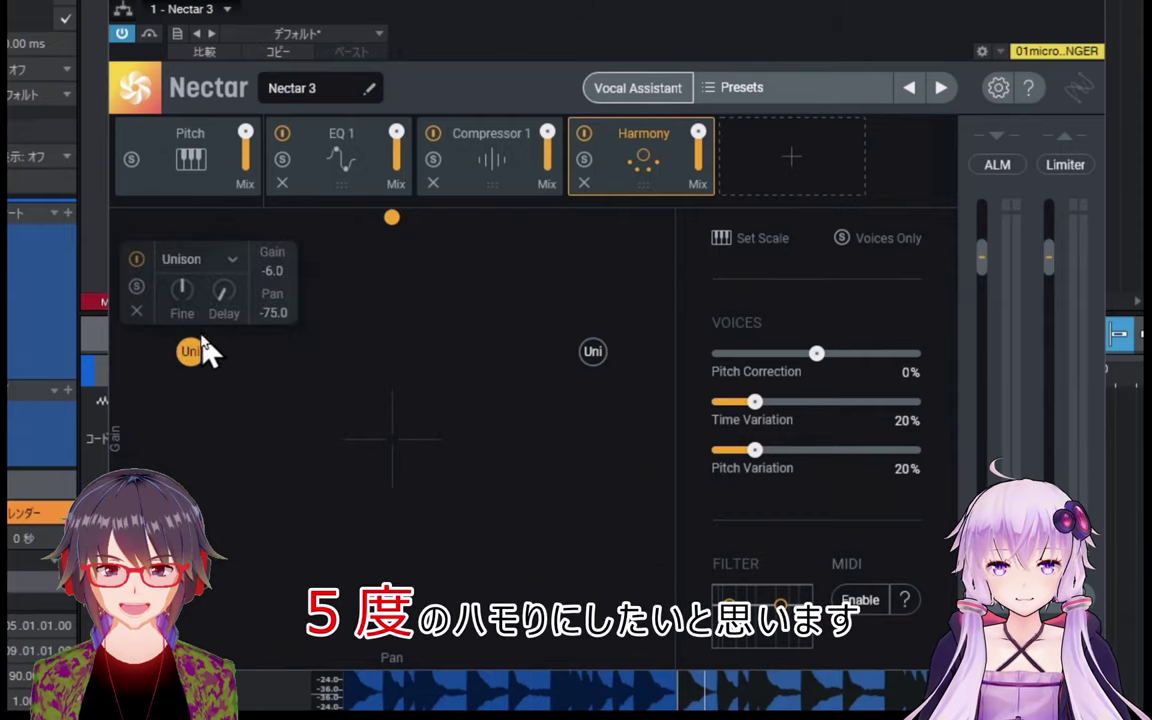
left_click(236, 259)
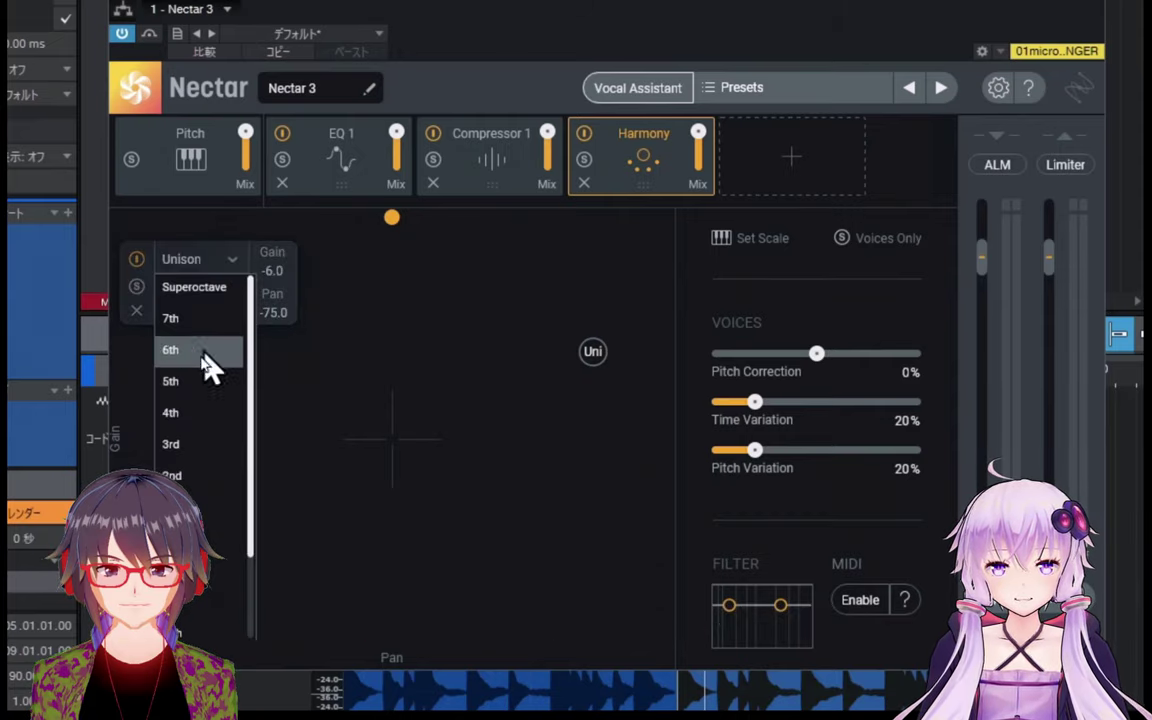
left_click(196, 445)
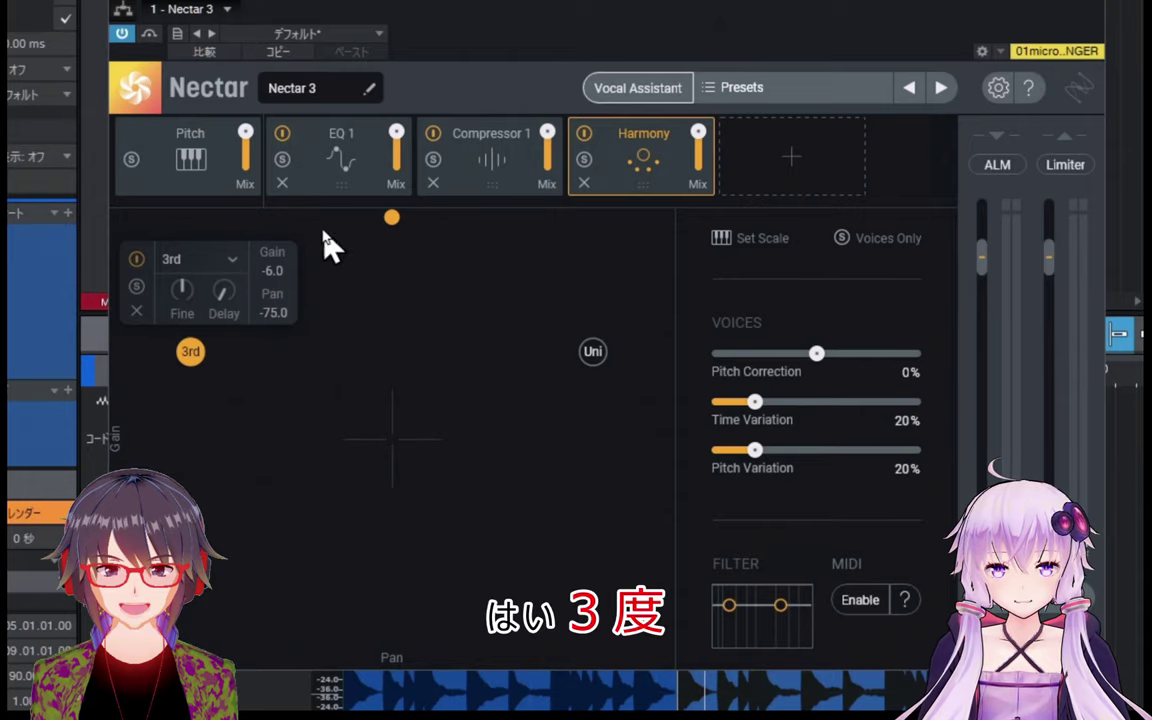
left_click(592, 354)
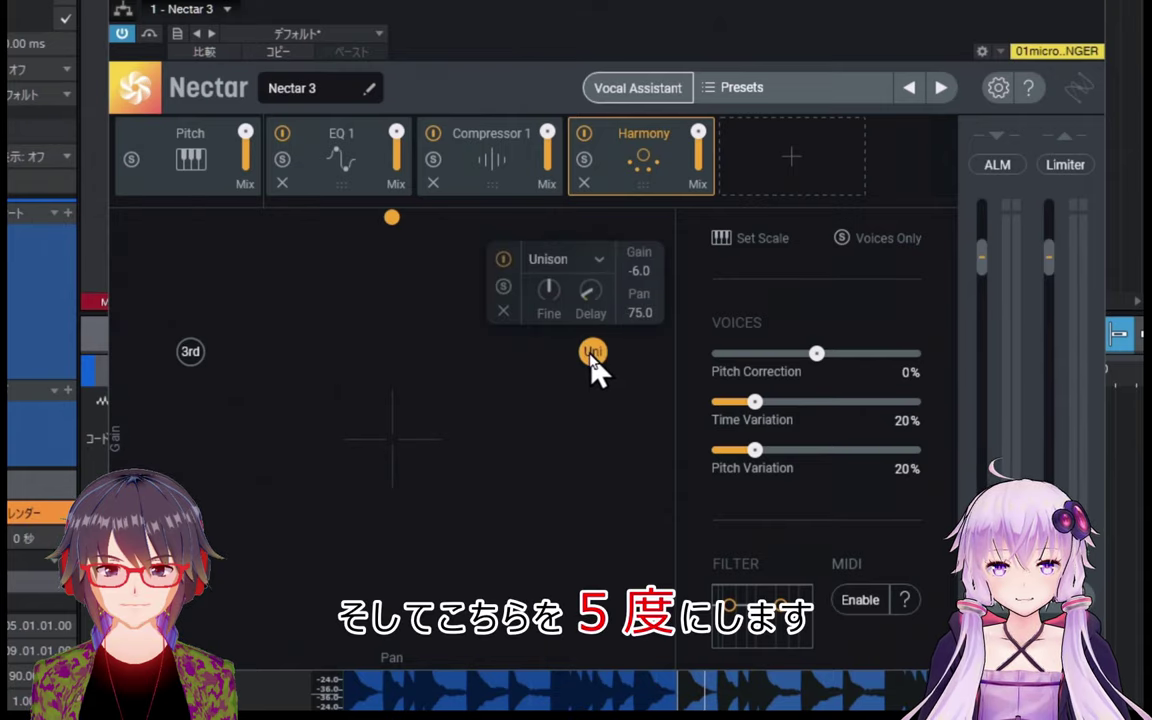
left_click(600, 261)
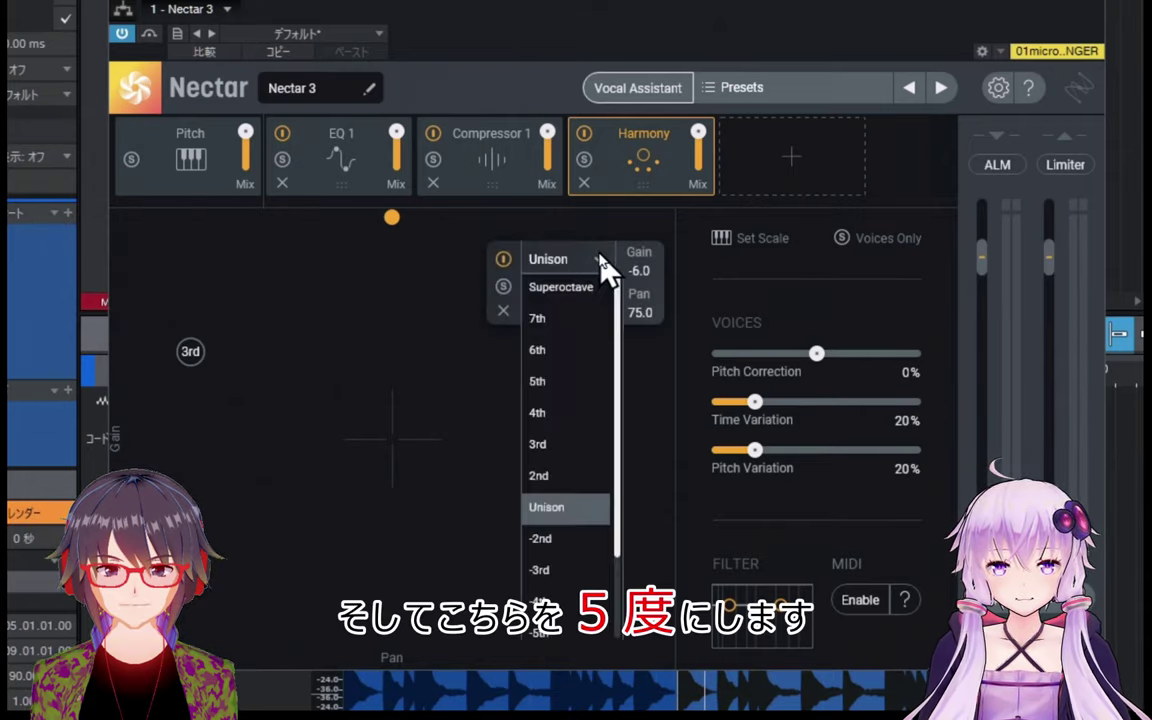
left_click(544, 383)
left_click(495, 418)
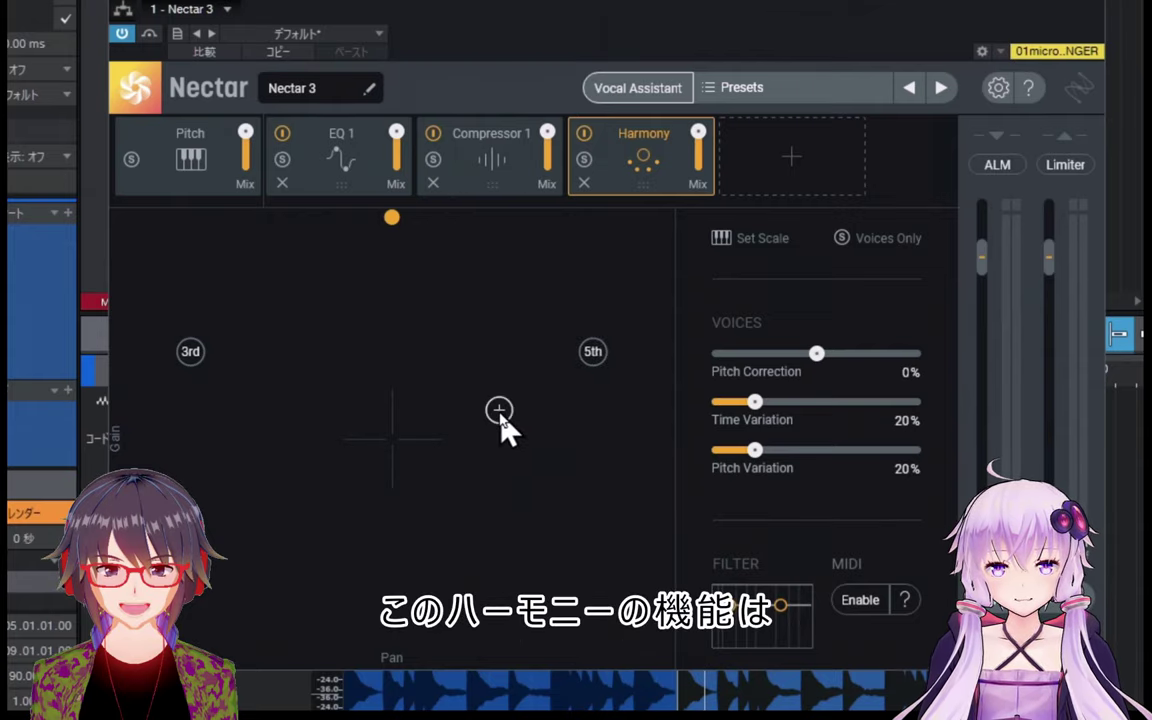
- Raise both harmony voices and bring them closer to the centre, placing the 3rd at gain -2.2 and pan -58.2
left_click(593, 353)
left_click_drag(595, 355, 591, 289)
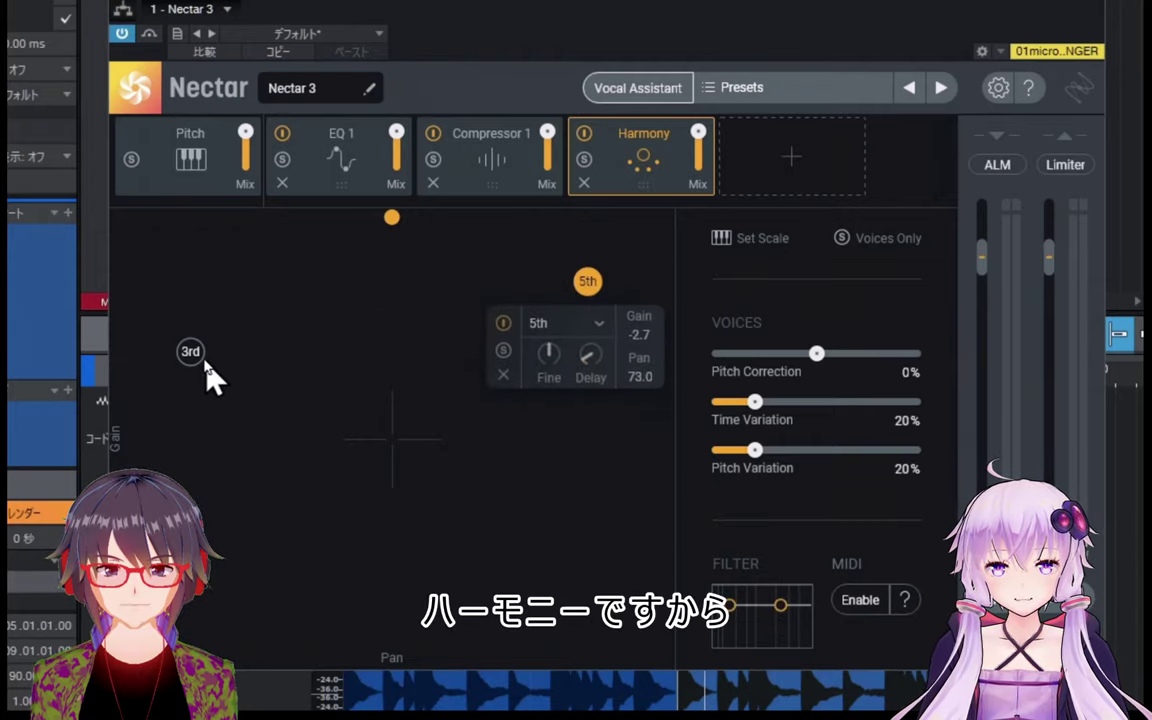
left_click_drag(188, 355, 245, 281)
left_click_drag(589, 289, 583, 308)
left_click_drag(244, 272, 233, 274)
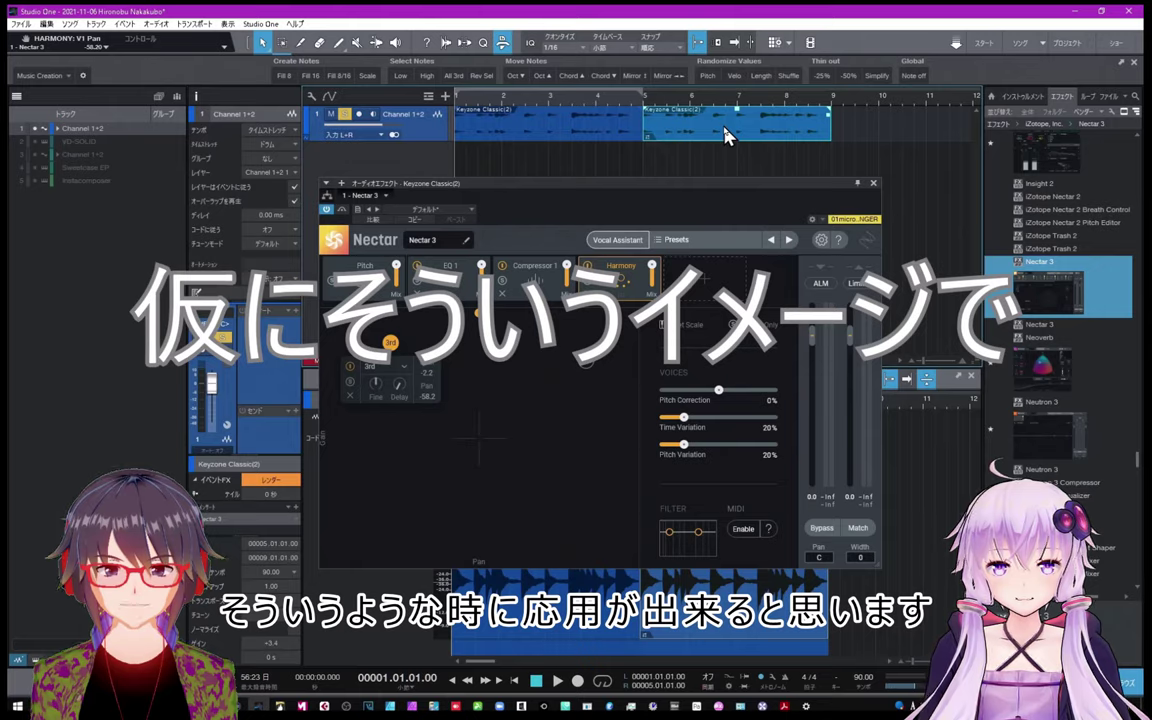
- Play both events to compare the dry melody with the harmonized copy, and close the Nectar 3 window
left_click(556, 680)
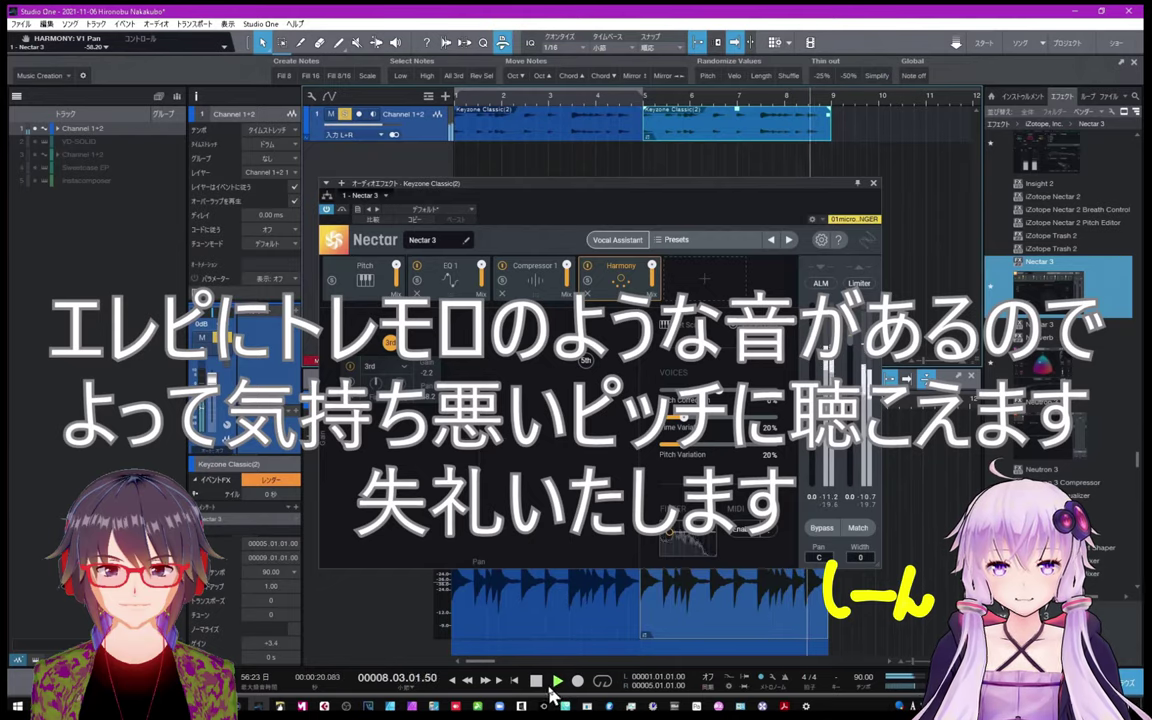
left_click(537, 681)
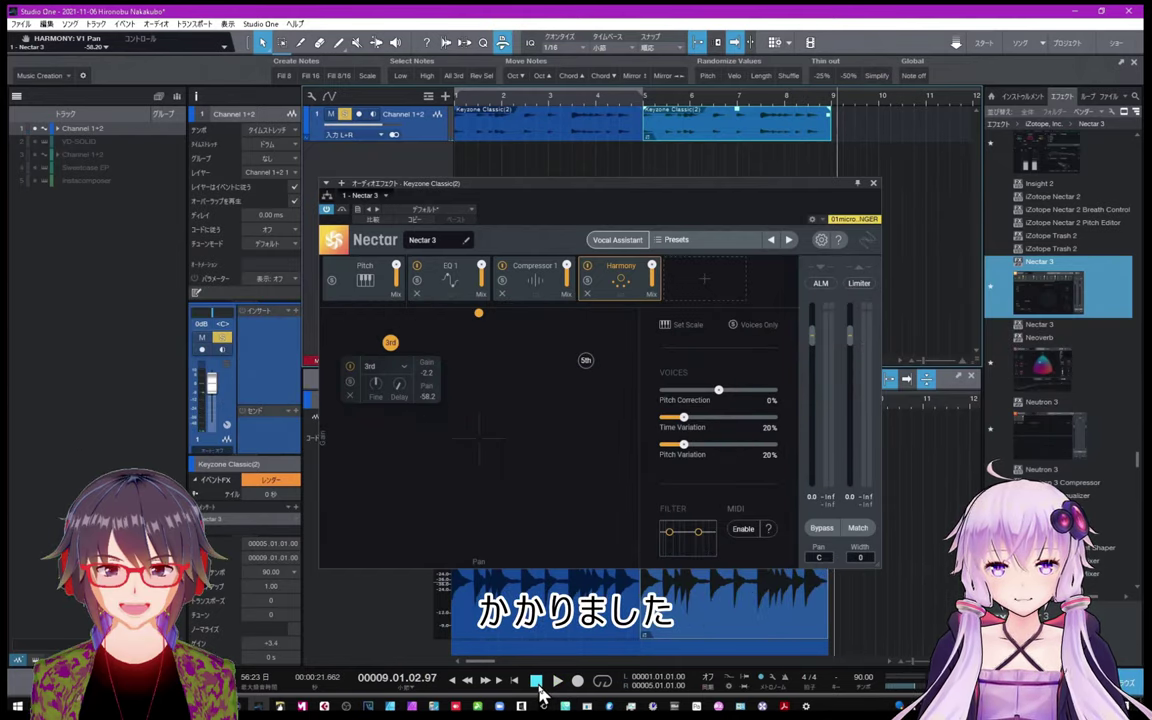
left_click(873, 187)
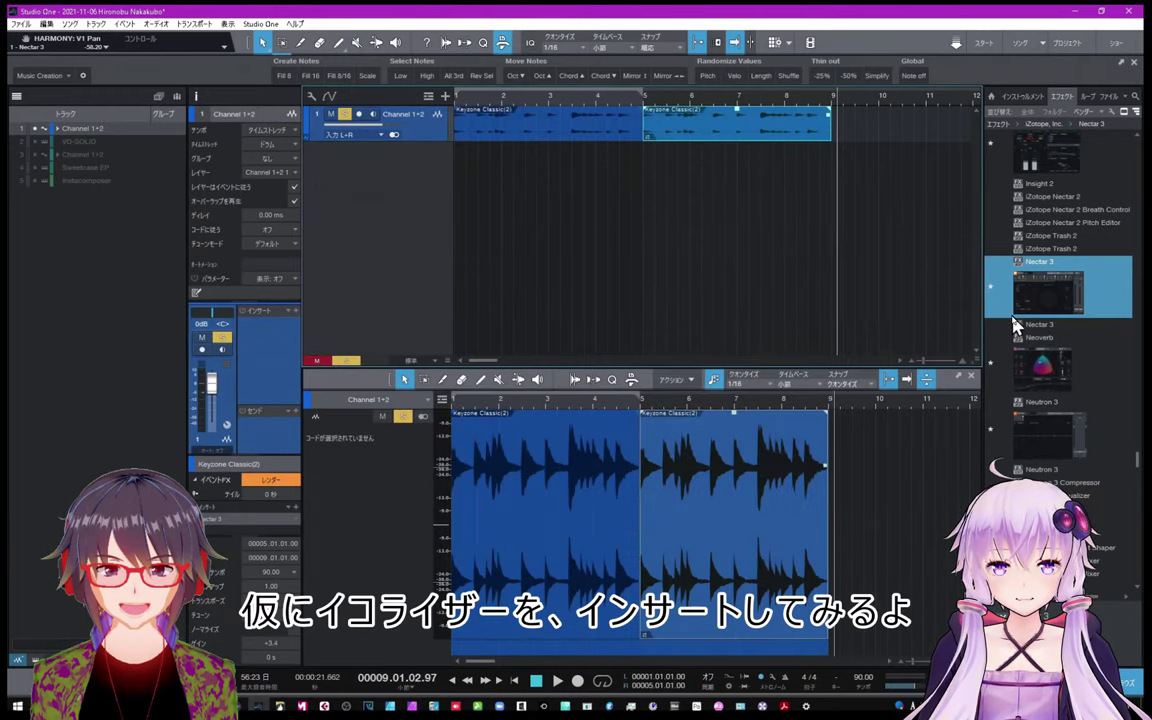
- Find the Pro-Q 3 equalizer in the effects list and add it as a second event effect on the copied event
left_click_drag(1136, 465, 1137, 242)
scroll(1060, 300, "down", 4)
scroll(1060, 300, "down", 5)
scroll(1060, 300, "down", 6)
scroll(1060, 300, "down", 2)
scroll(1060, 300, "down", 5)
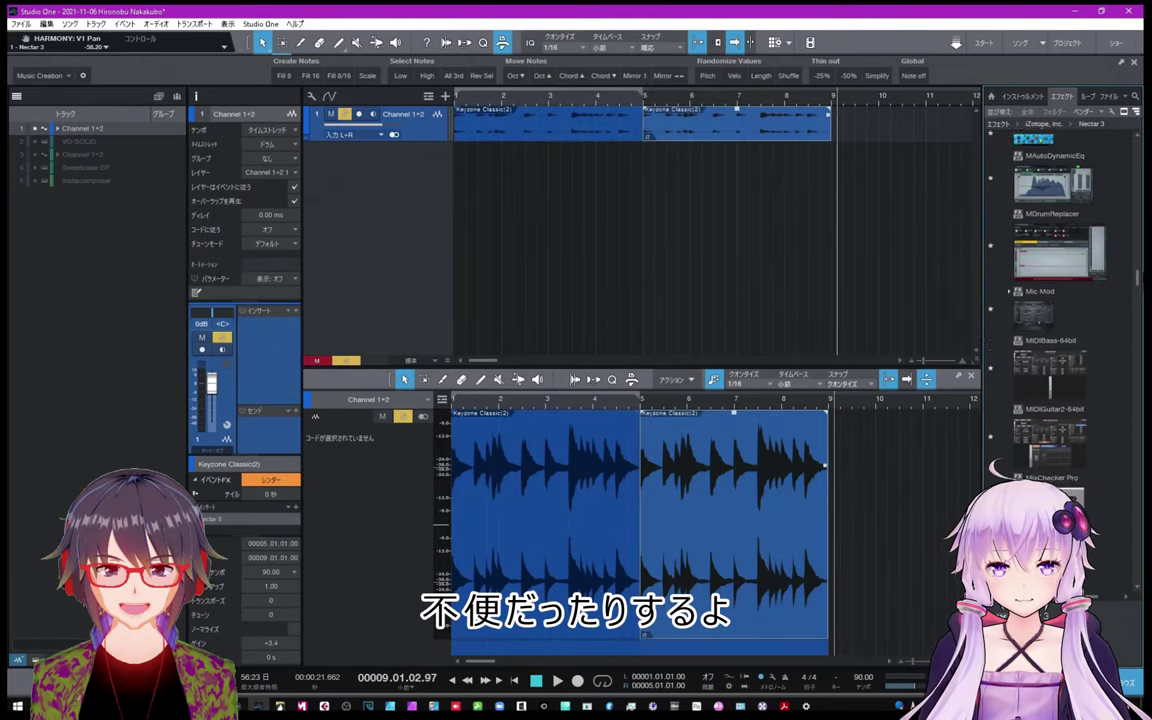
scroll(1060, 300, "down", 3)
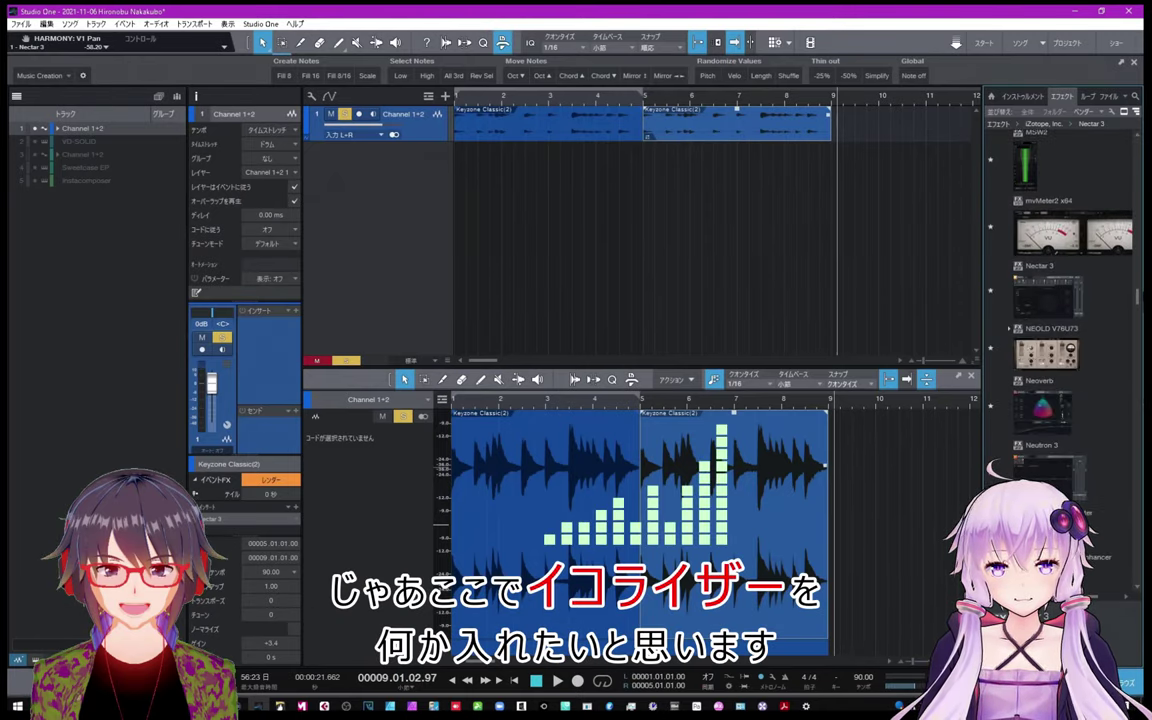
scroll(1045, 248, "down", 5)
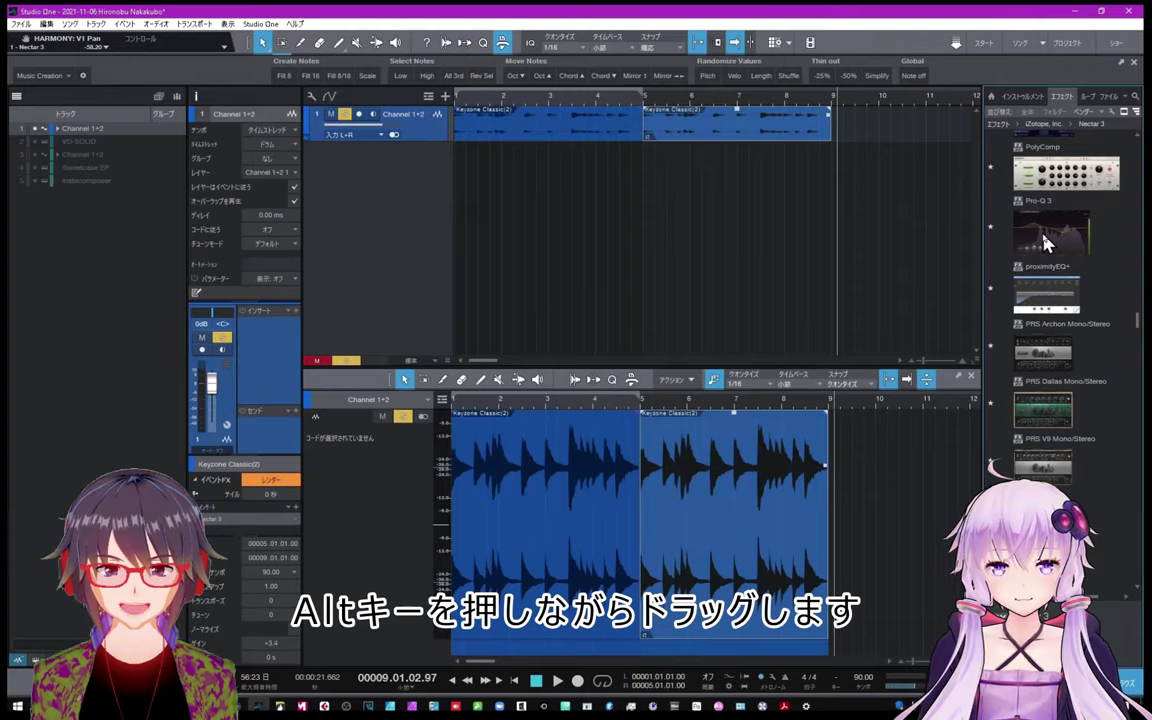
left_click_drag(1043, 238, 771, 140)
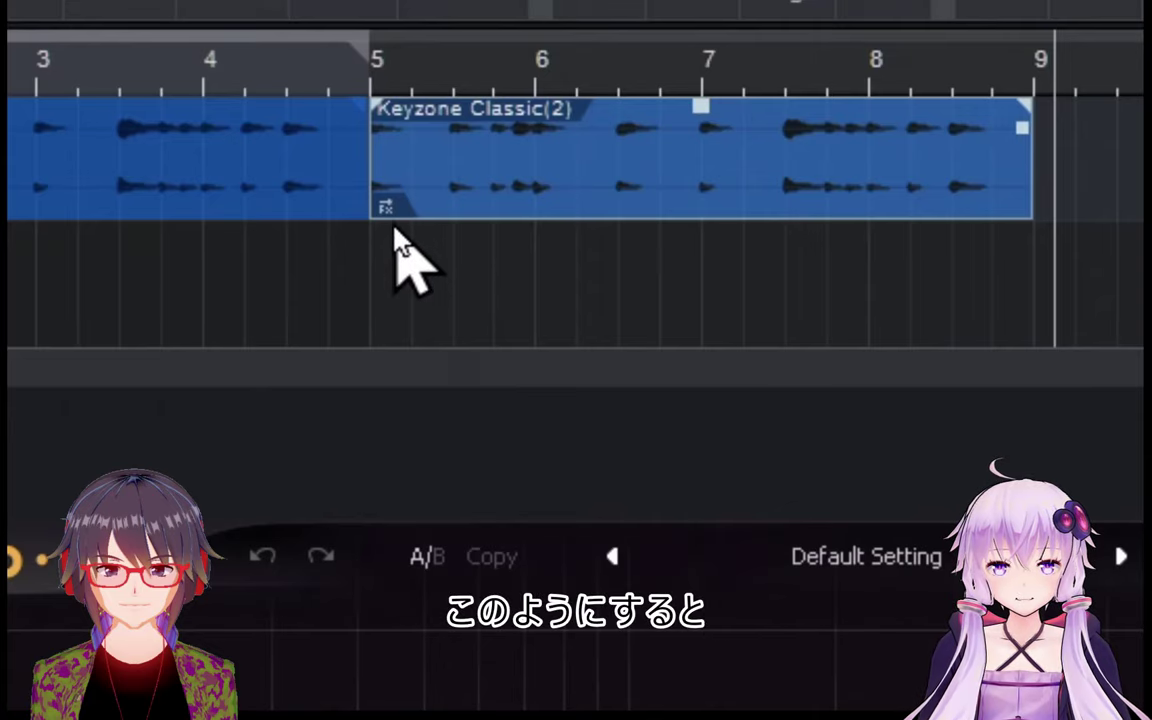
left_click(388, 208)
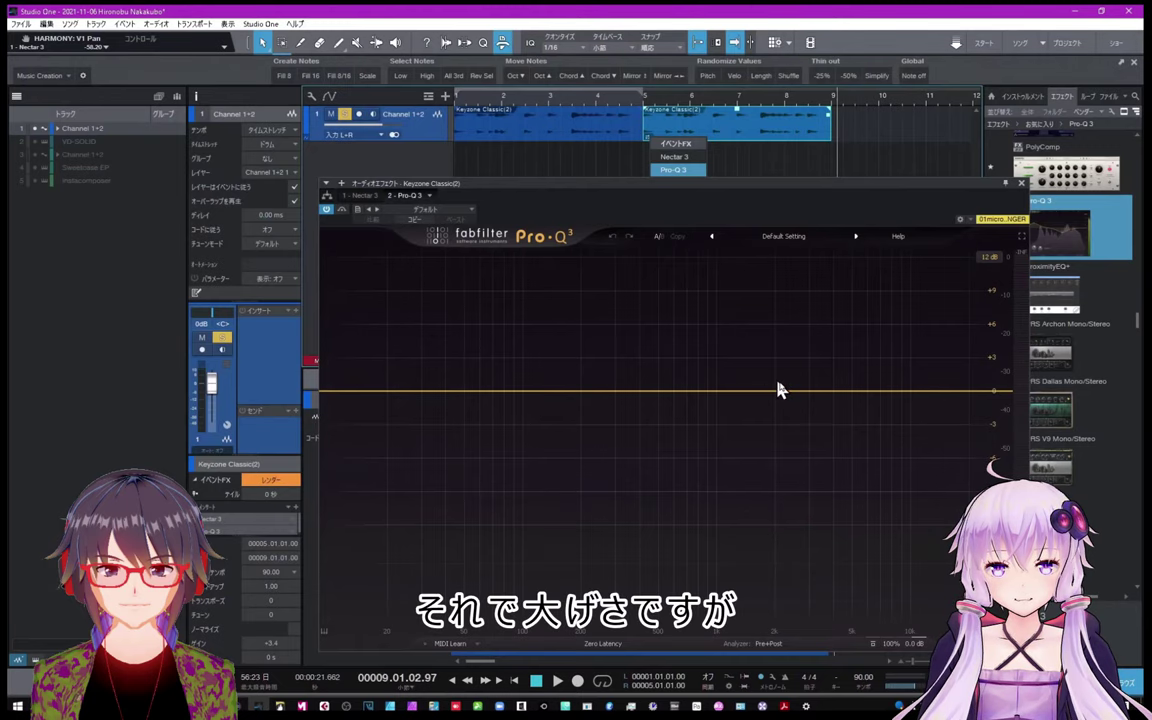
- Bypass Nectar 3 and create two exaggerated treble boosts in Pro-Q 3, with Band 1 at about 2338 Hz and +11.68 dB
left_click(851, 391)
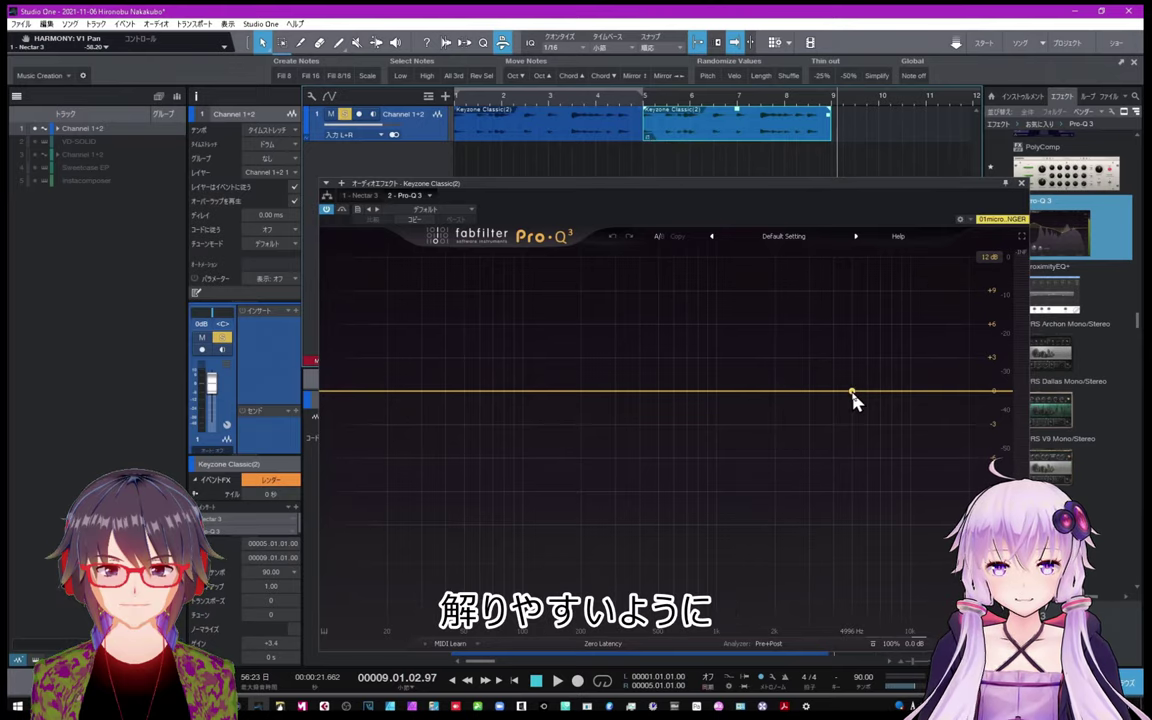
left_click_drag(851, 392, 851, 288)
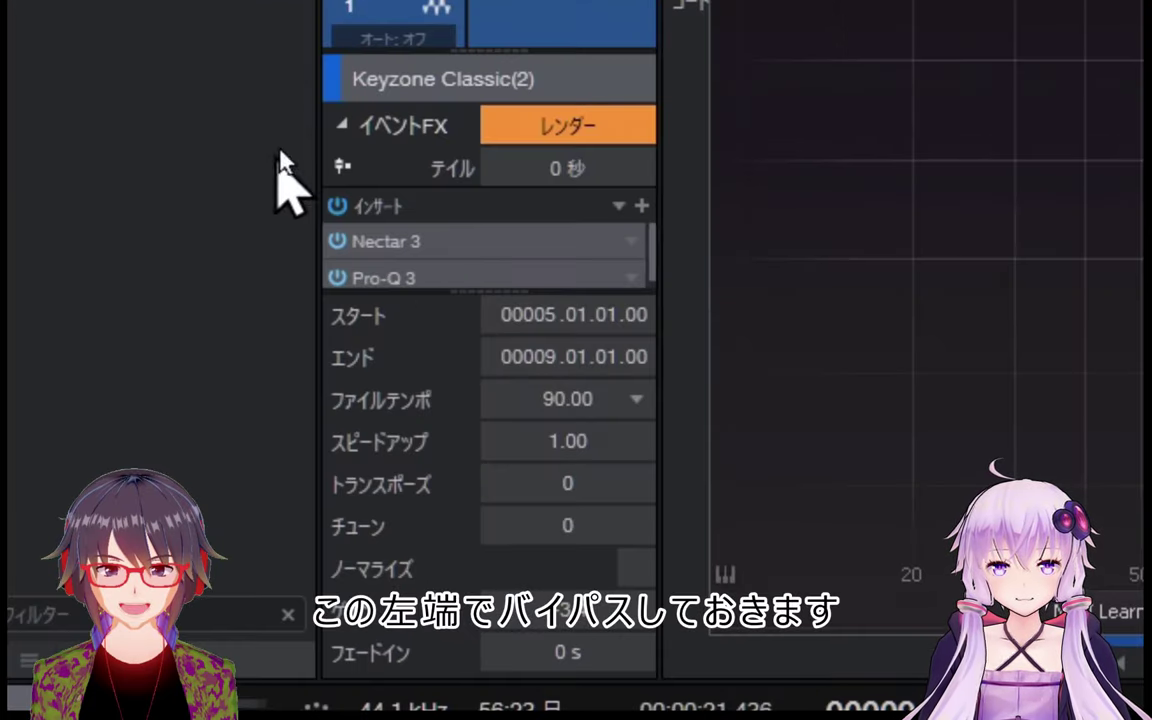
left_click(337, 245)
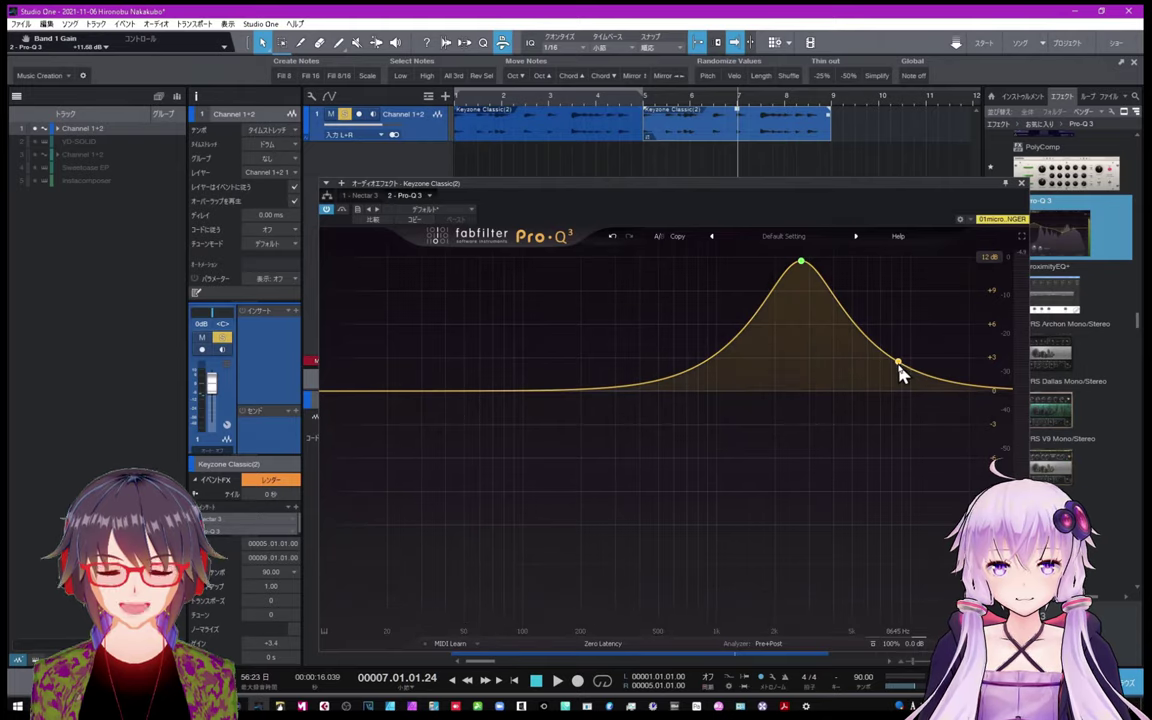
left_click_drag(900, 370, 933, 251)
left_click_drag(803, 270, 790, 268)
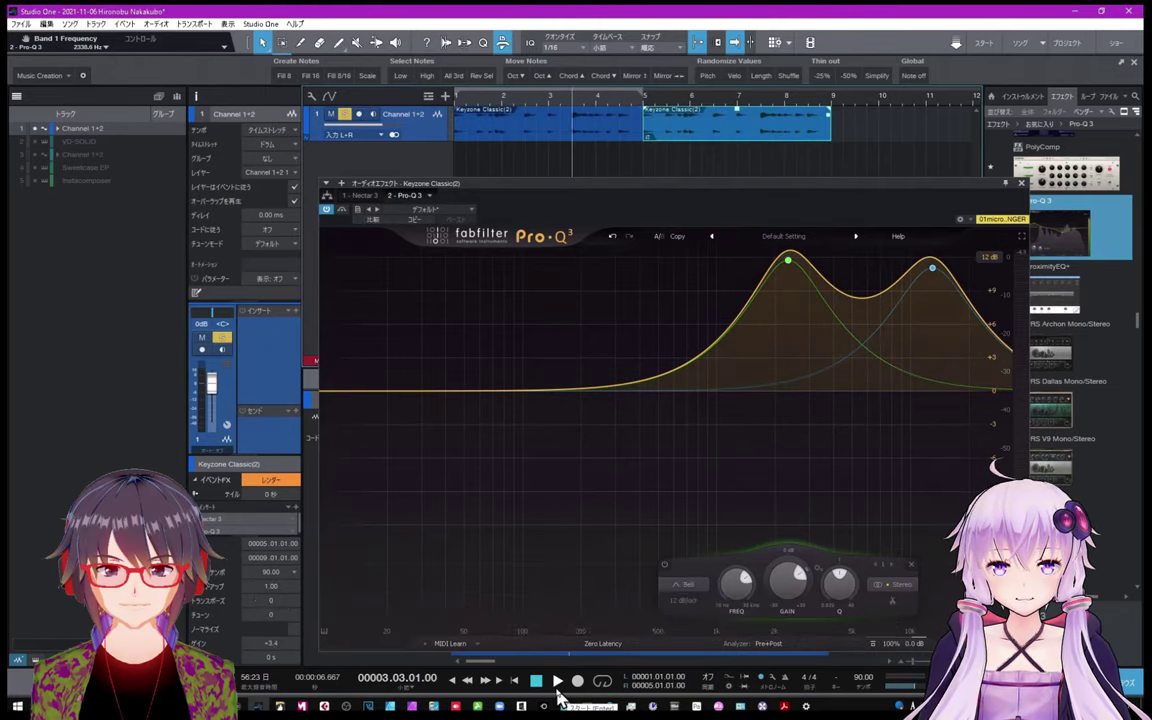
- Play from the original event through the copy to hear the equalizer's effect, and stop playback
left_click(558, 681)
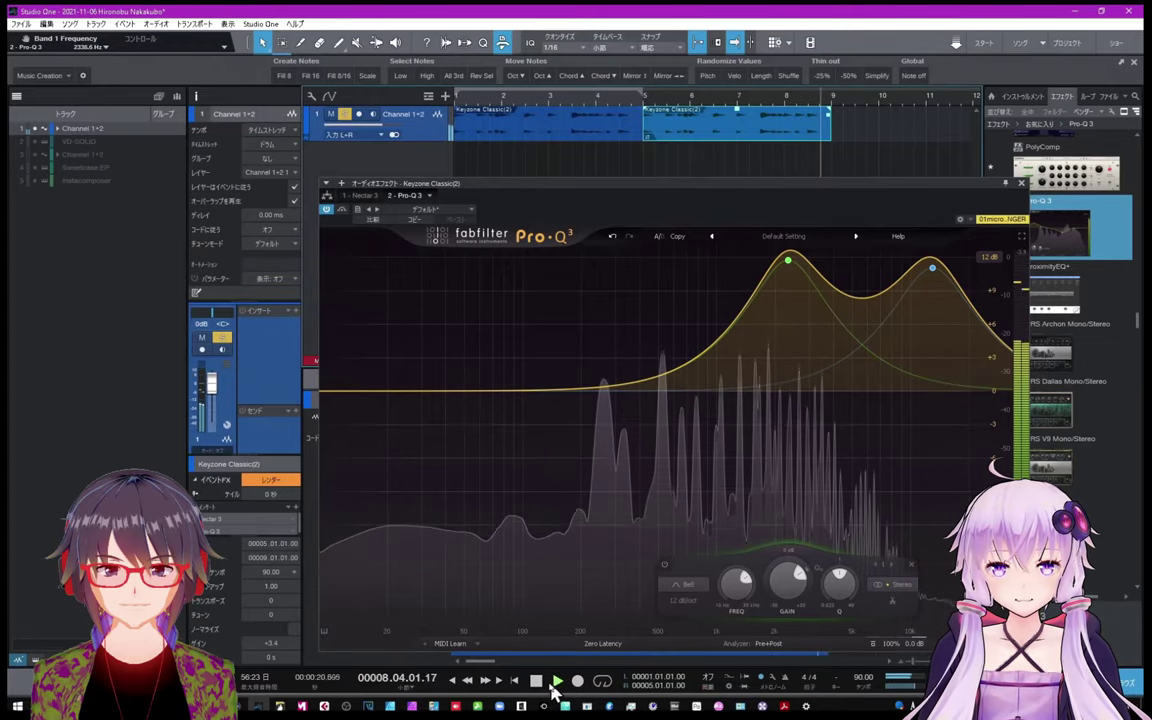
left_click(537, 683)
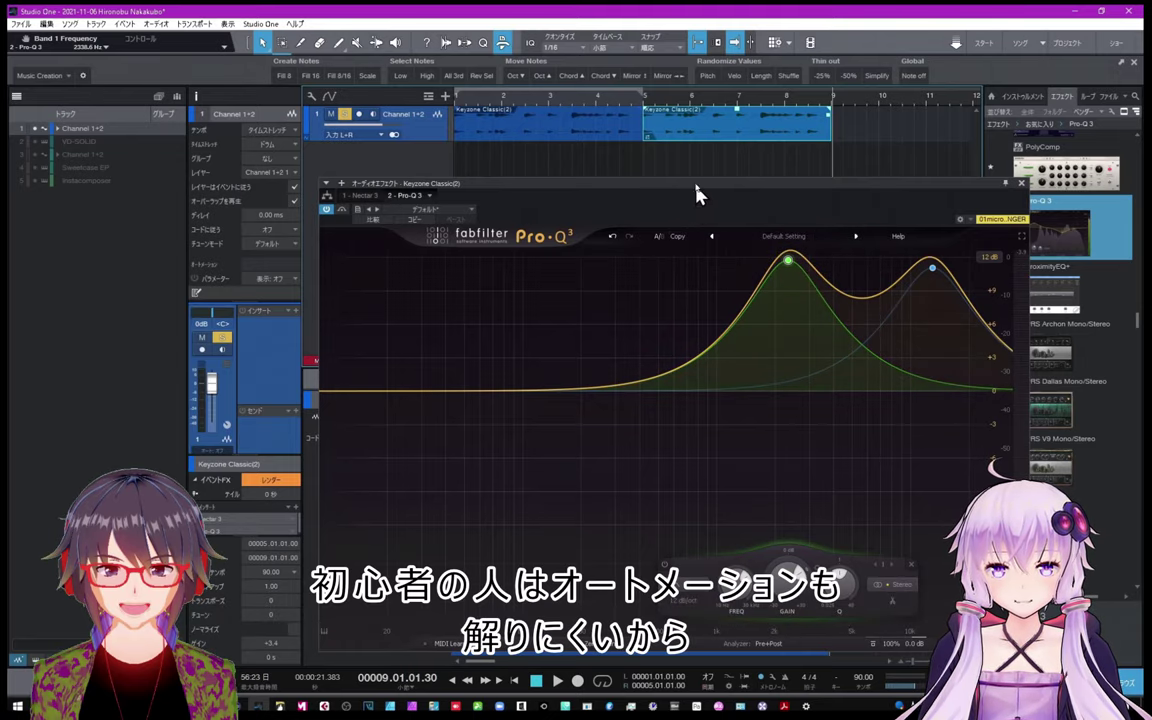
- Move the copied event with its event effects onto a new track below Channel 1+2, keeping it at bar 5
left_click_drag(690, 124, 695, 166)
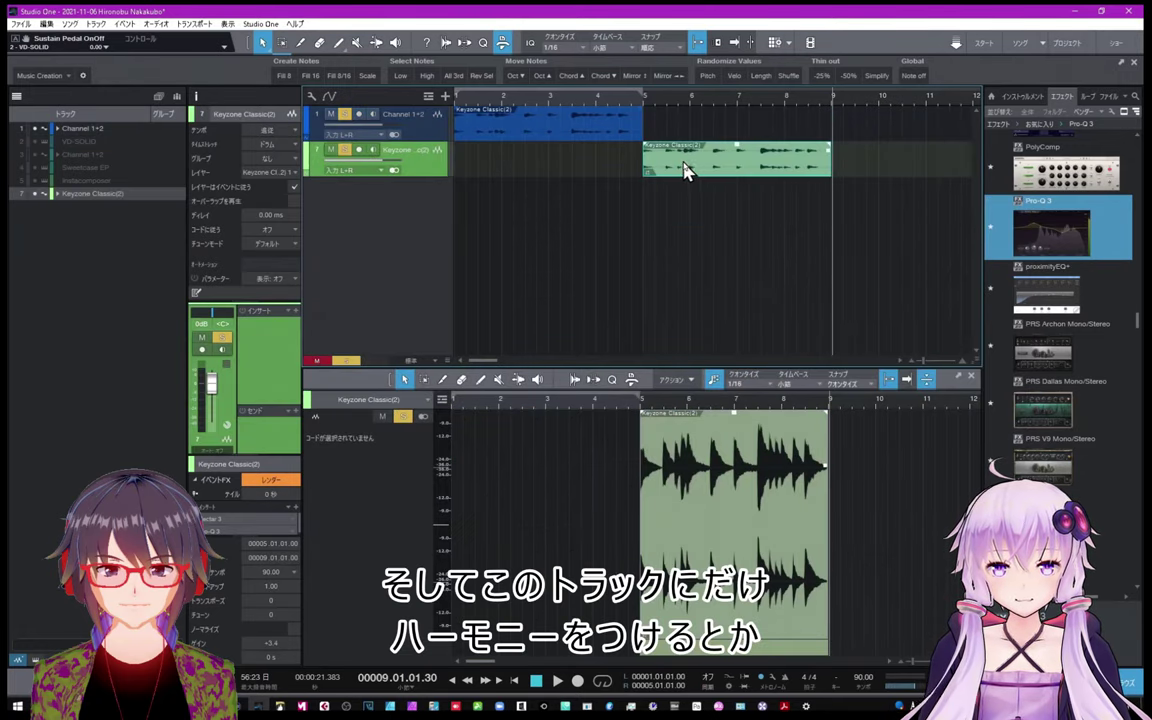